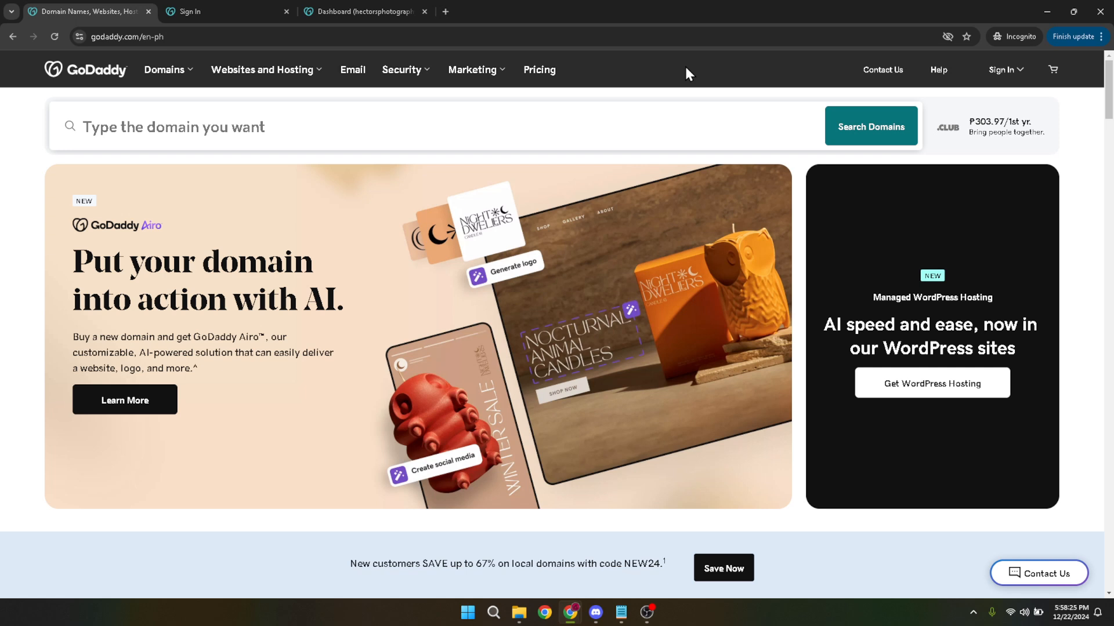
Open the account sign-in page and review its filled-in username and password fields.
{"action": "left_click", "coordinate": [1008, 75]}
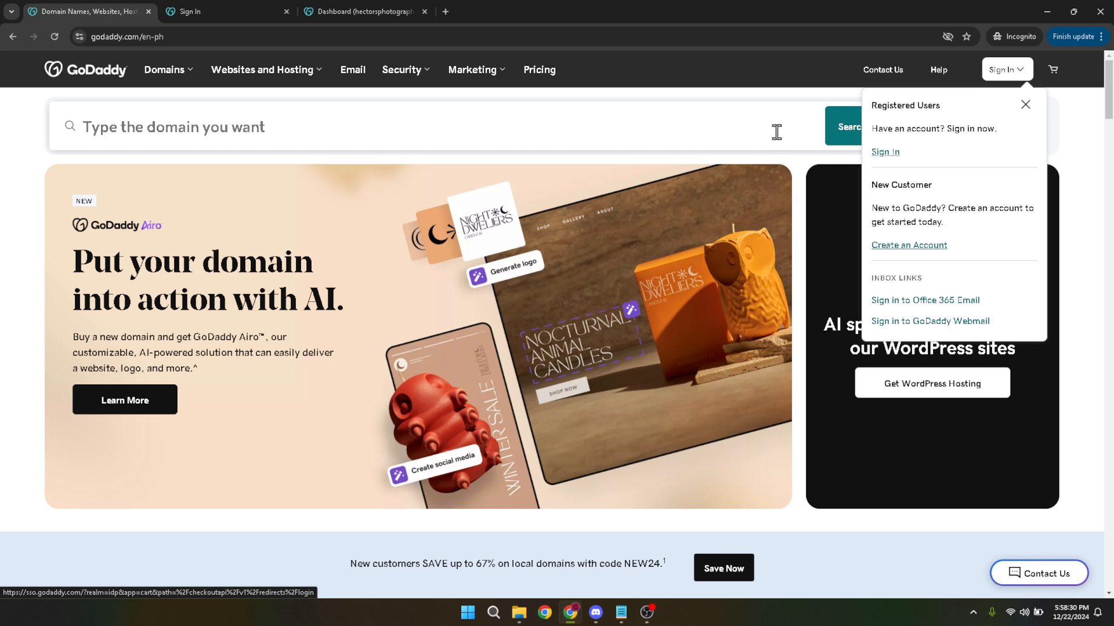
{"action": "left_click", "coordinate": [215, 10]}
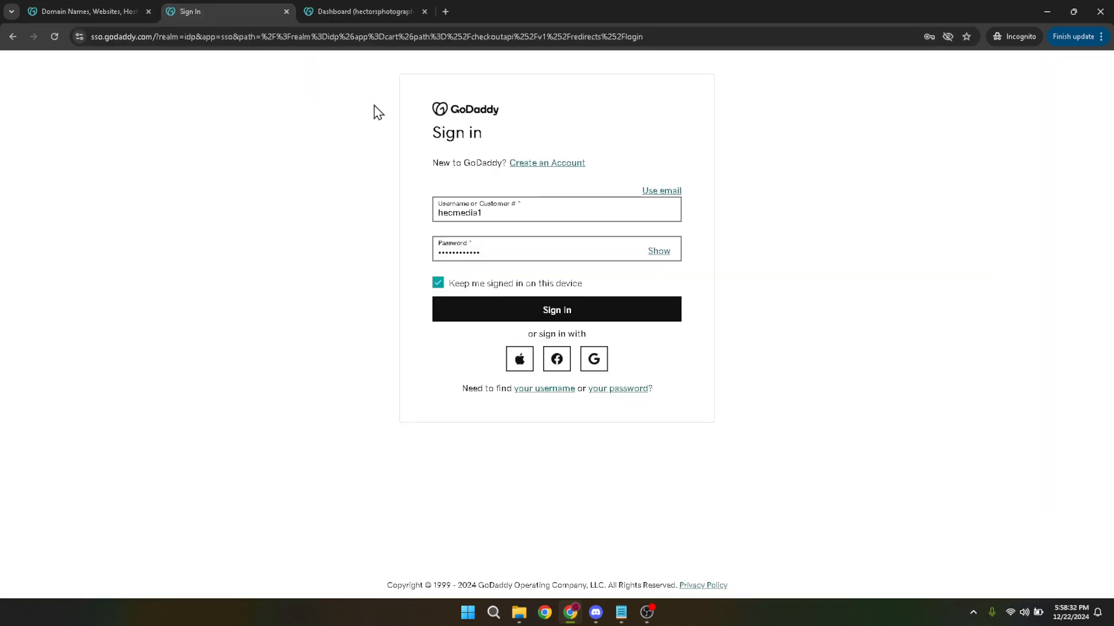
{"action": "left_click", "coordinate": [516, 217]}
{"action": "left_click", "coordinate": [487, 254]}
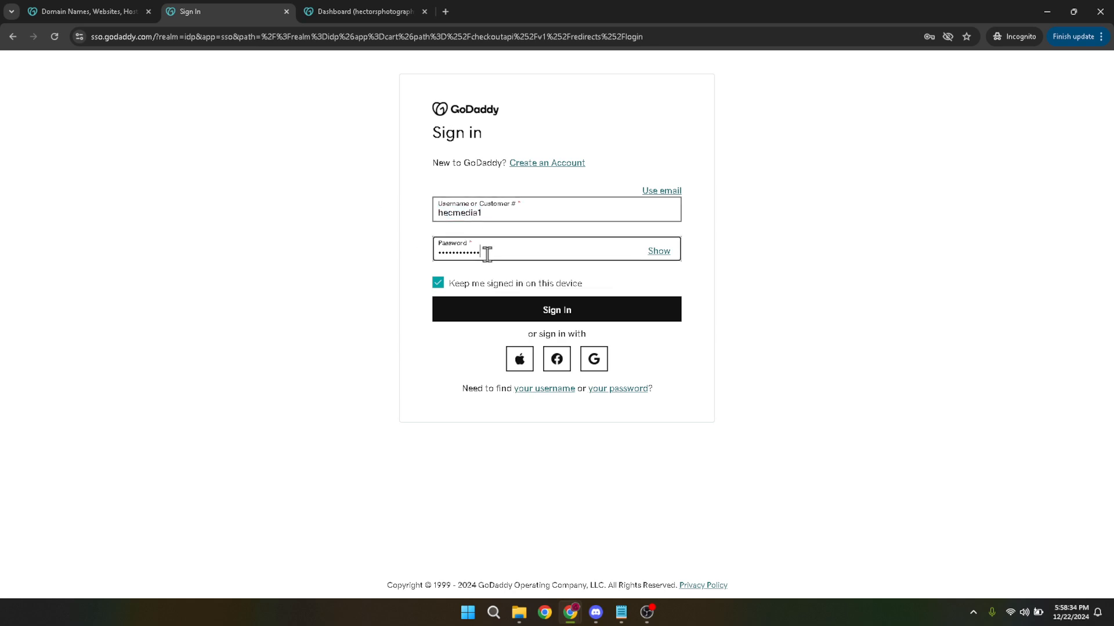
{"action": "left_click_drag", "start_coordinate": [487, 255], "coordinate": [390, 243]}
{"action": "left_click", "coordinate": [372, 246]}
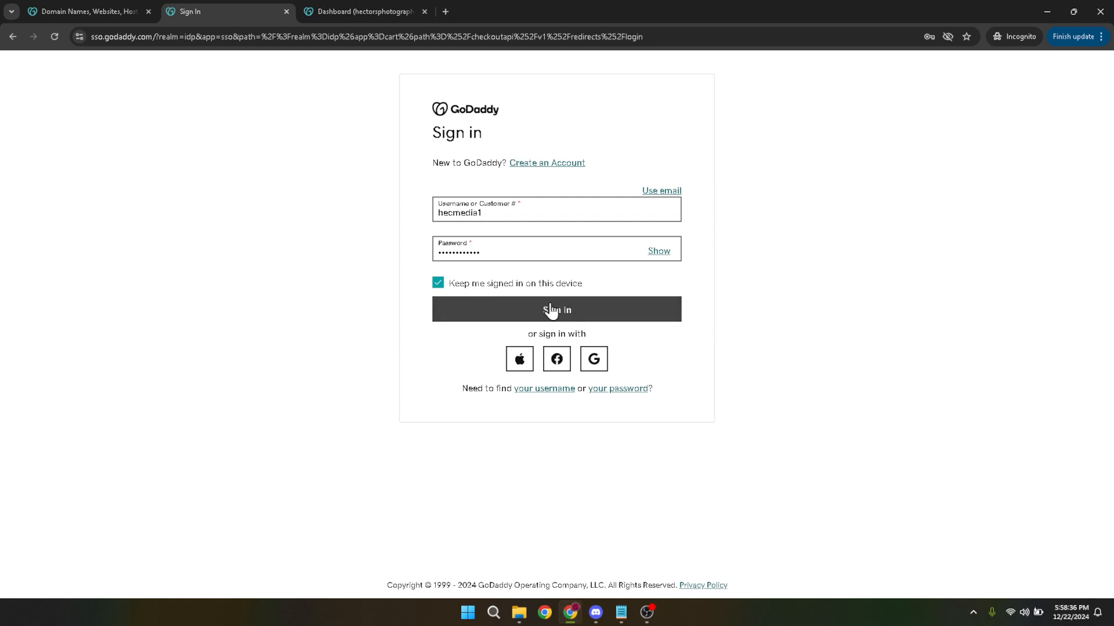
Switch to the studio's dashboard and open its draft website in the website editor.
{"action": "left_click", "coordinate": [343, 4]}
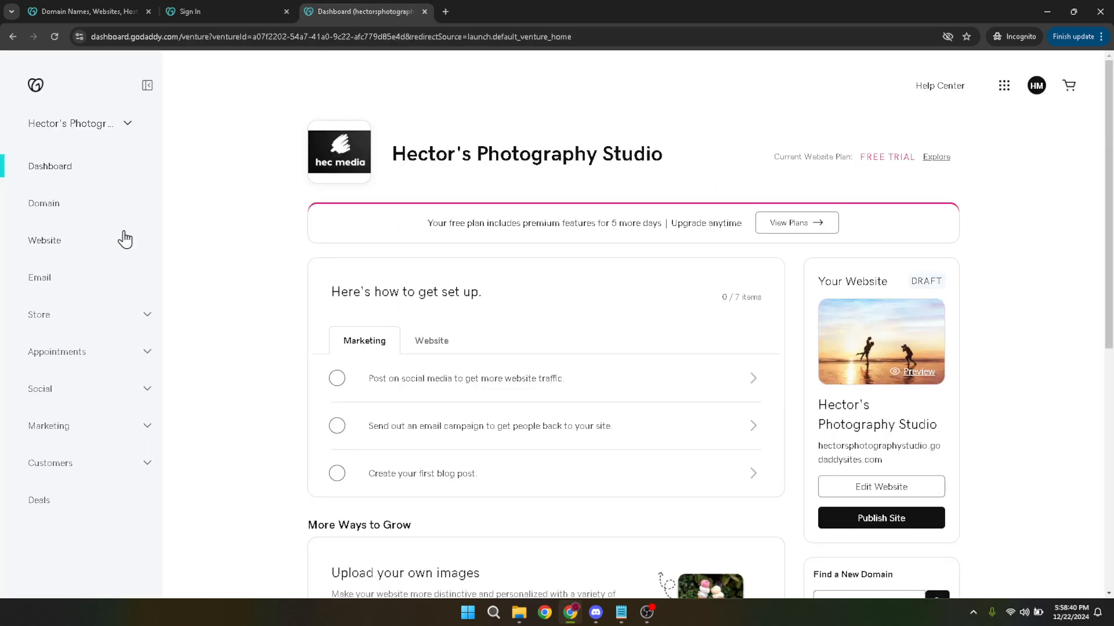
{"action": "left_click", "coordinate": [25, 244]}
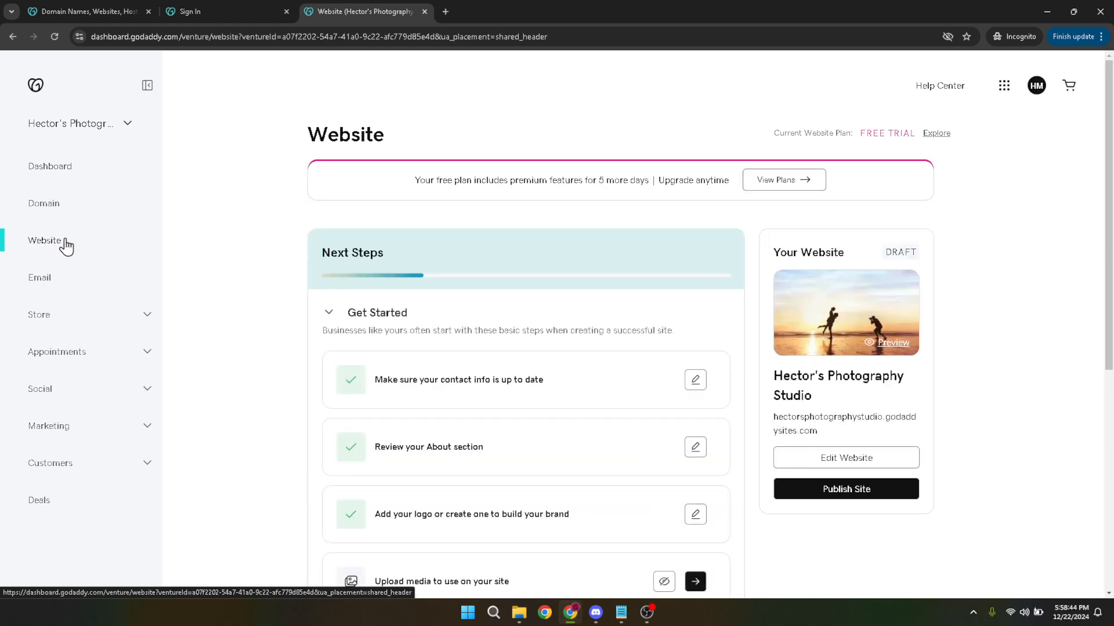
{"action": "left_click", "coordinate": [867, 463]}
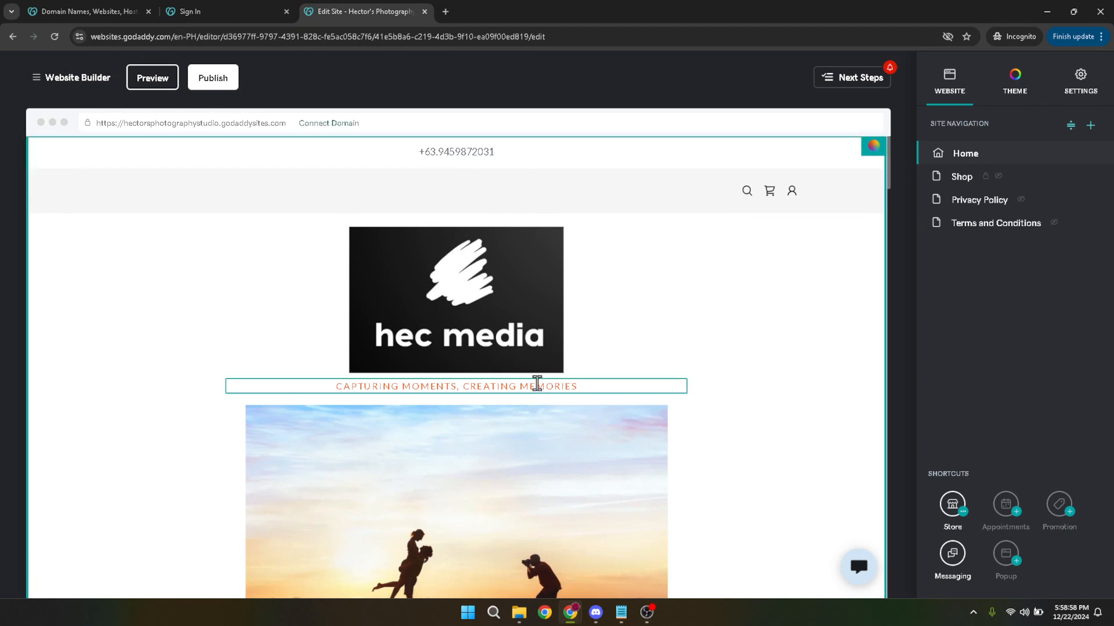
Open the header headline "Capturing Moments, Creating Memories" for editing and highlight different words in it.
{"action": "left_click", "coordinate": [537, 383]}
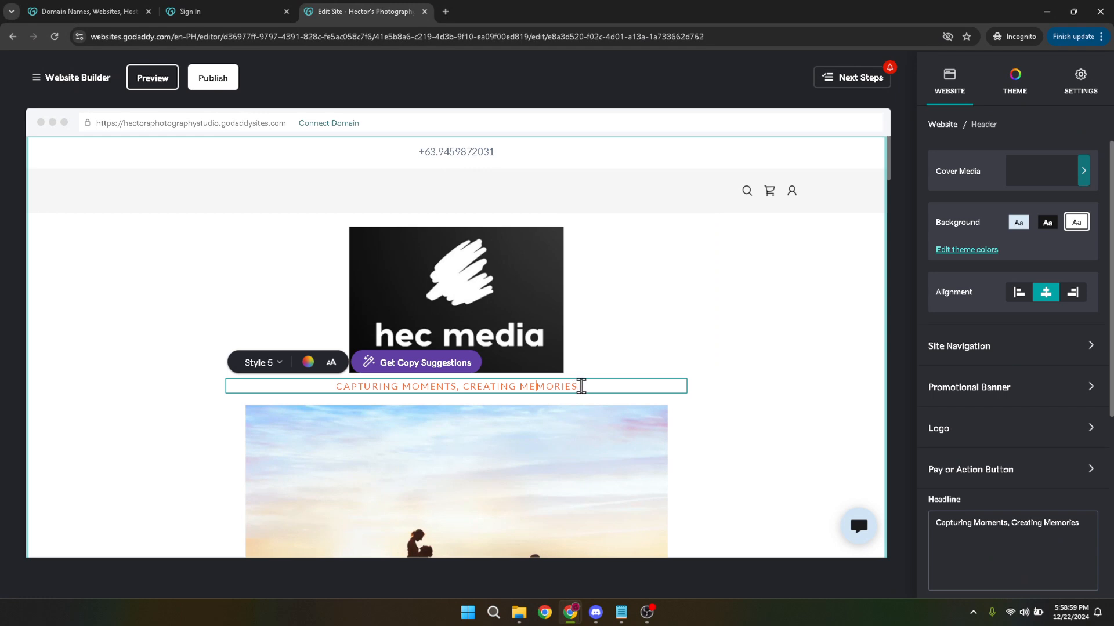
{"action": "left_click_drag", "start_coordinate": [578, 385], "coordinate": [400, 387]}
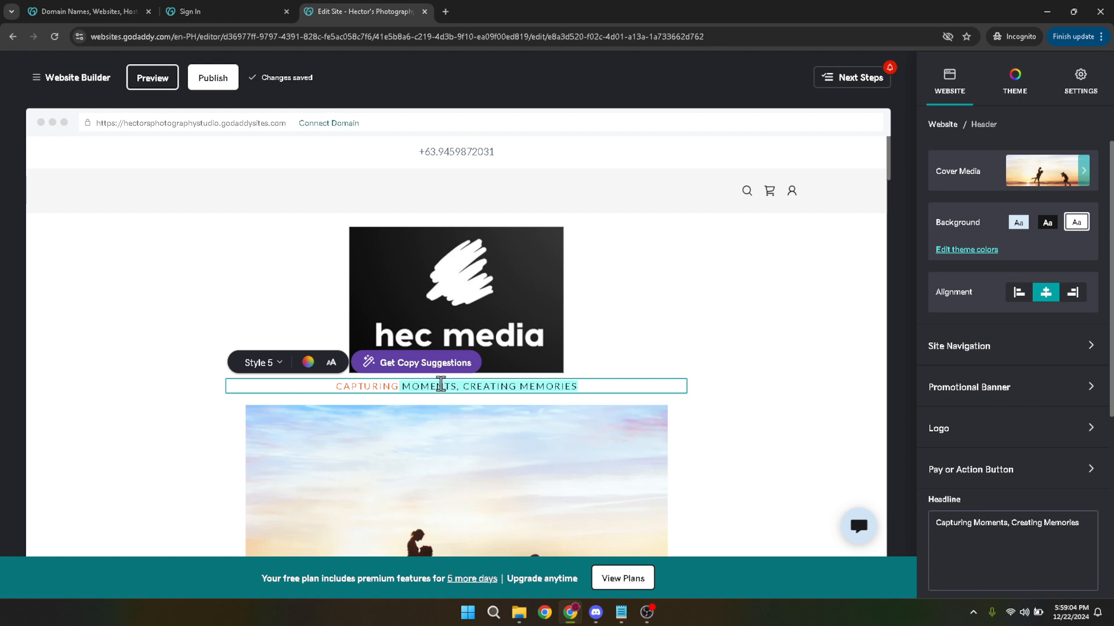
{"action": "double_click", "coordinate": [439, 387]}
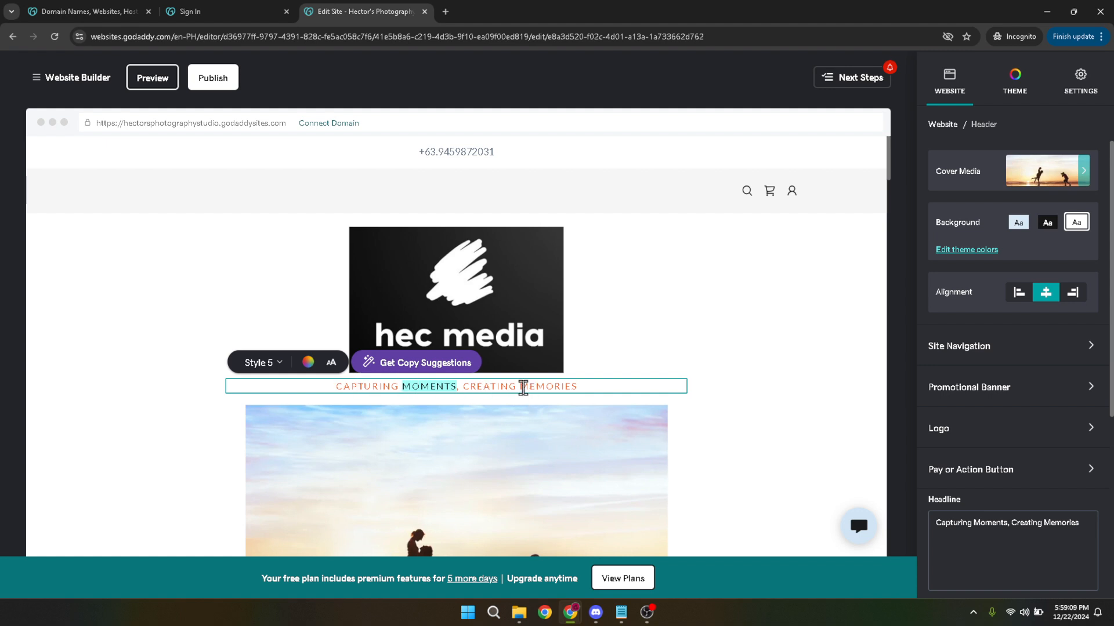
{"action": "left_click_drag", "start_coordinate": [522, 388], "coordinate": [589, 394]}
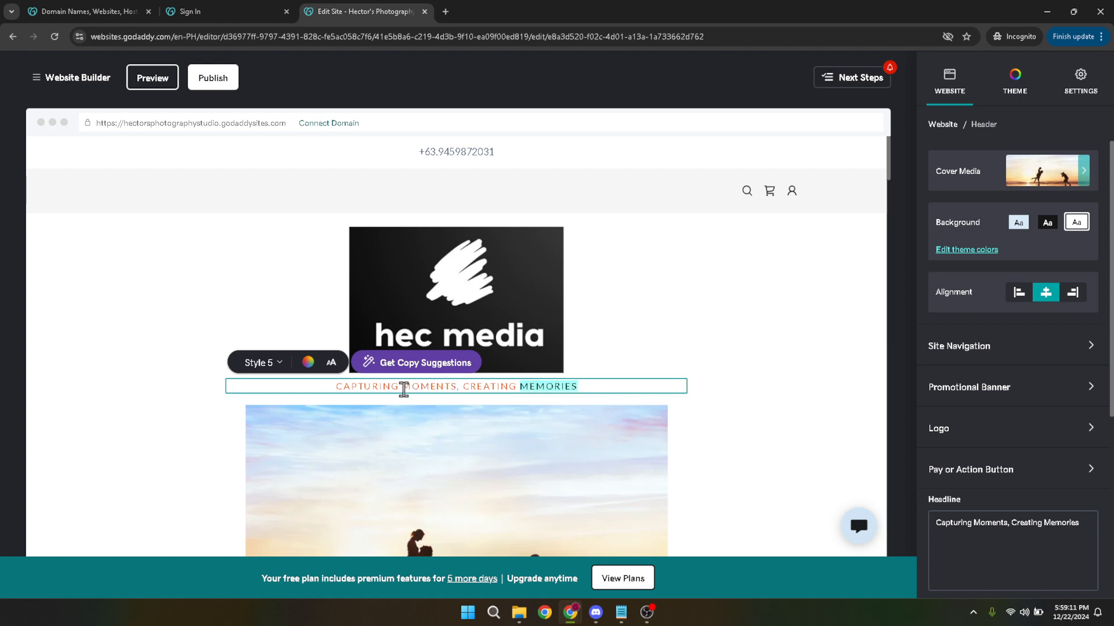
Select "Moments" in the headline, try a custom bright magenta text color, and undo the accidental replacement of the word.
{"action": "left_click", "coordinate": [404, 389], "text": "shift"}
{"action": "mouse_move", "coordinate": [404, 389]}
{"action": "left_mouse_down"}
{"action": "mouse_move", "coordinate": [442, 387]}
{"action": "mouse_move", "coordinate": [411, 389]}
{"action": "left_mouse_up"}
{"action": "double_click", "coordinate": [411, 389]}
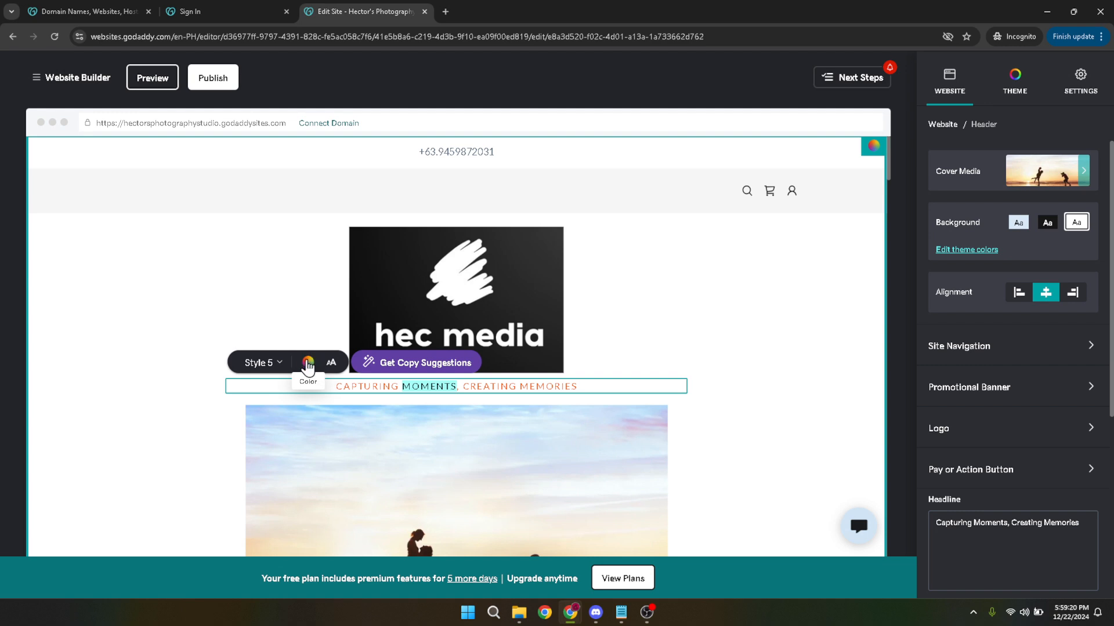
{"action": "left_click", "coordinate": [309, 363]}
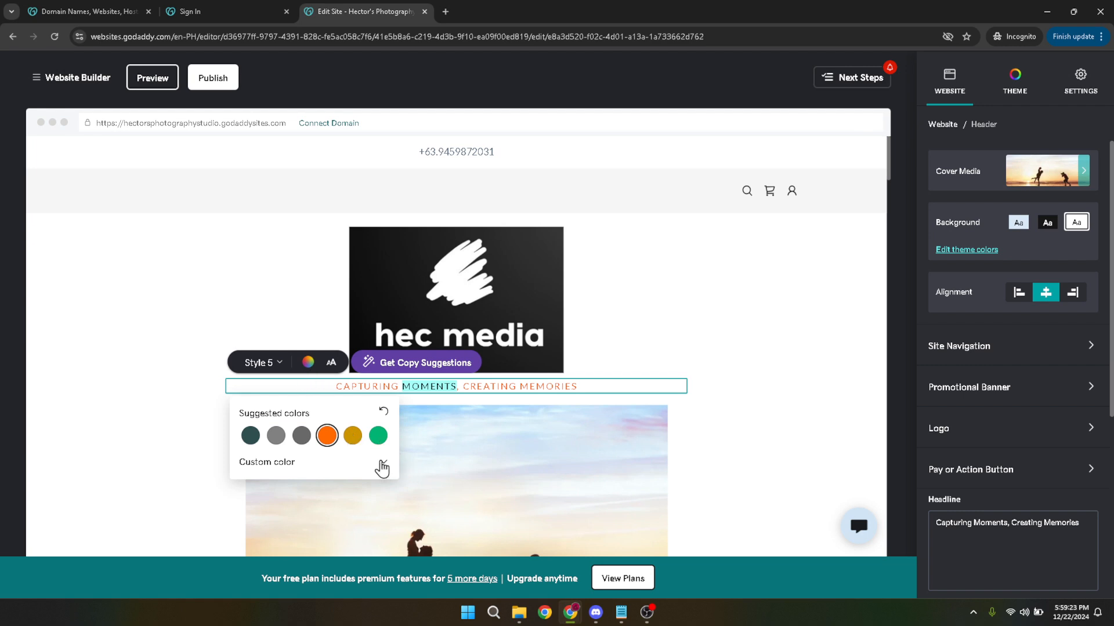
{"action": "left_click", "coordinate": [383, 462]}
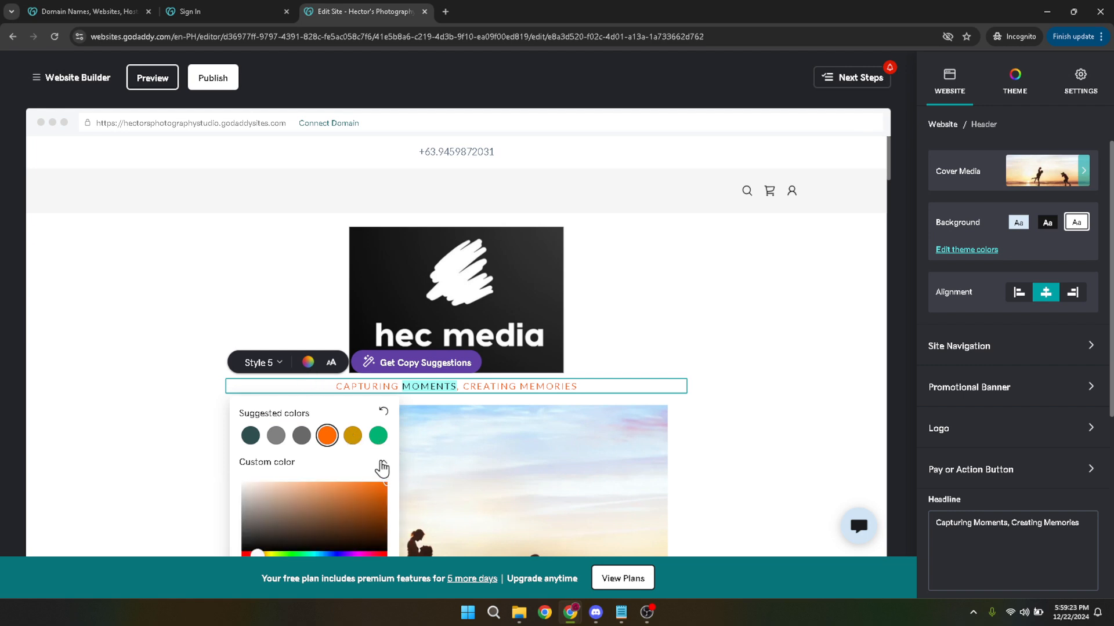
{"action": "left_click", "coordinate": [360, 554]}
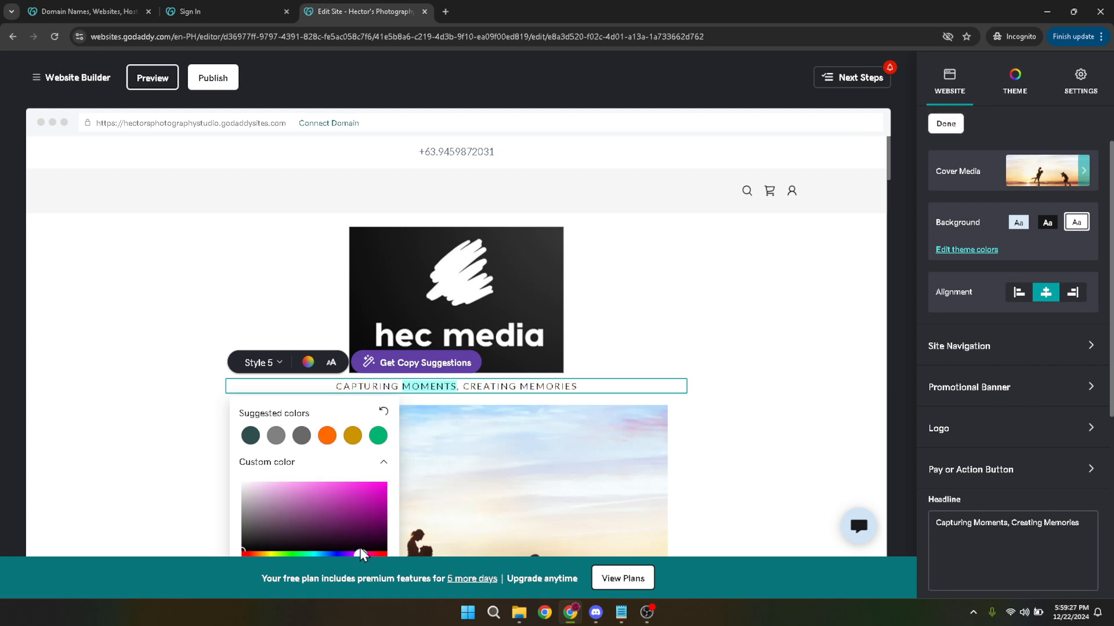
{"action": "left_click", "coordinate": [376, 498]}
{"action": "left_click_drag", "start_coordinate": [376, 497], "coordinate": [391, 486]}
{"action": "key", "text": "Return"}
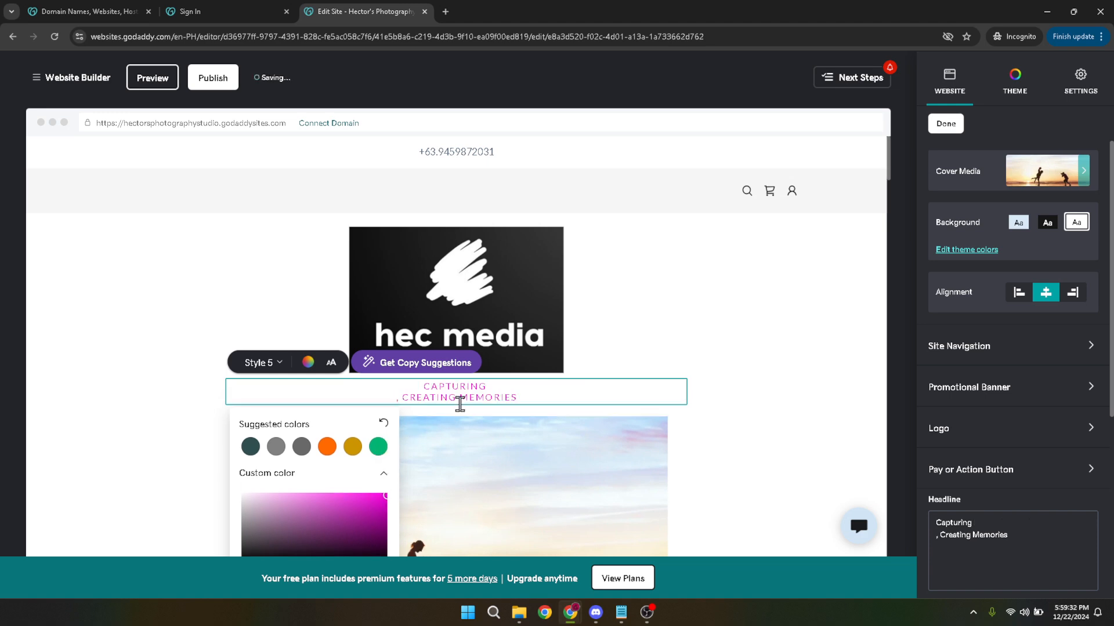
{"action": "key", "text": "ctrl+z"}
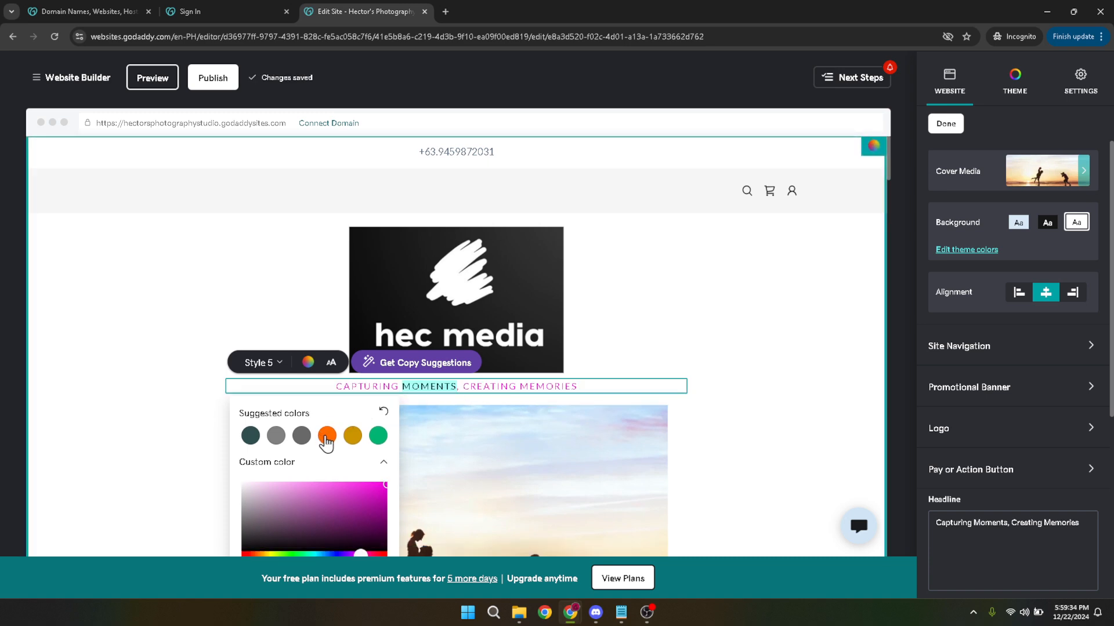
Try the suggested orange, dark teal, green and gold text colors on the headline.
{"action": "left_click", "coordinate": [326, 436]}
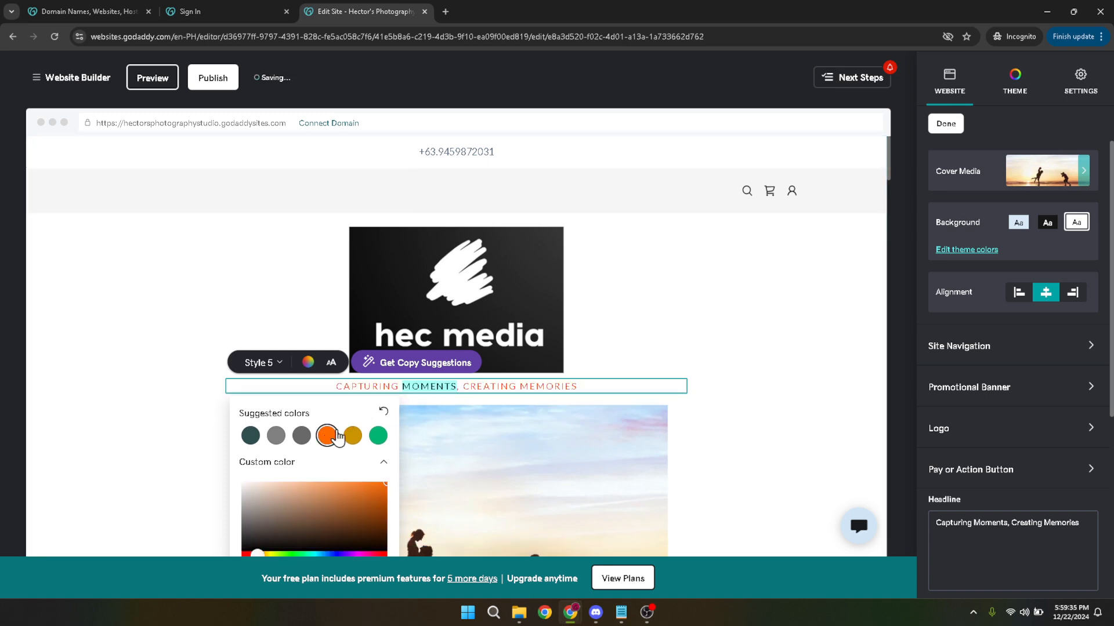
{"action": "left_click", "coordinate": [587, 382]}
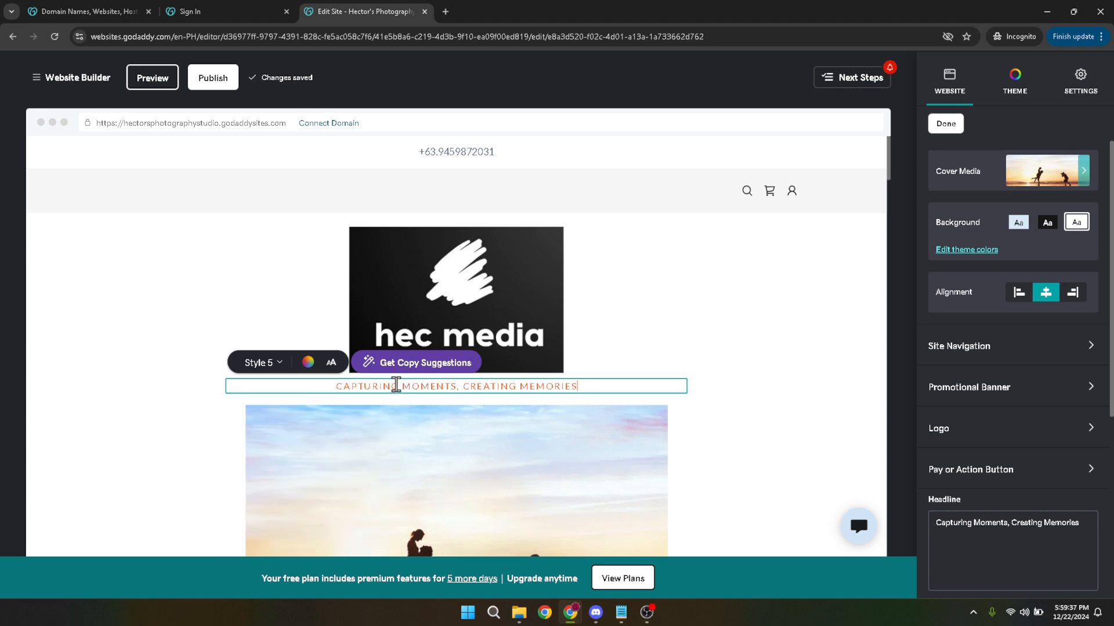
{"action": "left_click", "coordinate": [308, 362]}
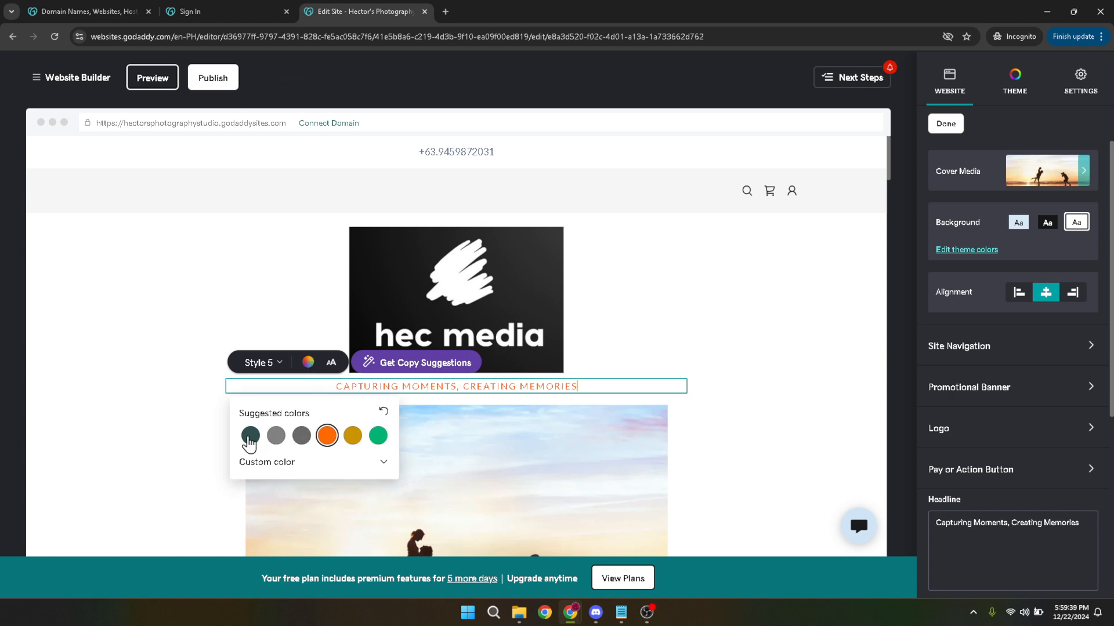
{"action": "left_click", "coordinate": [250, 436]}
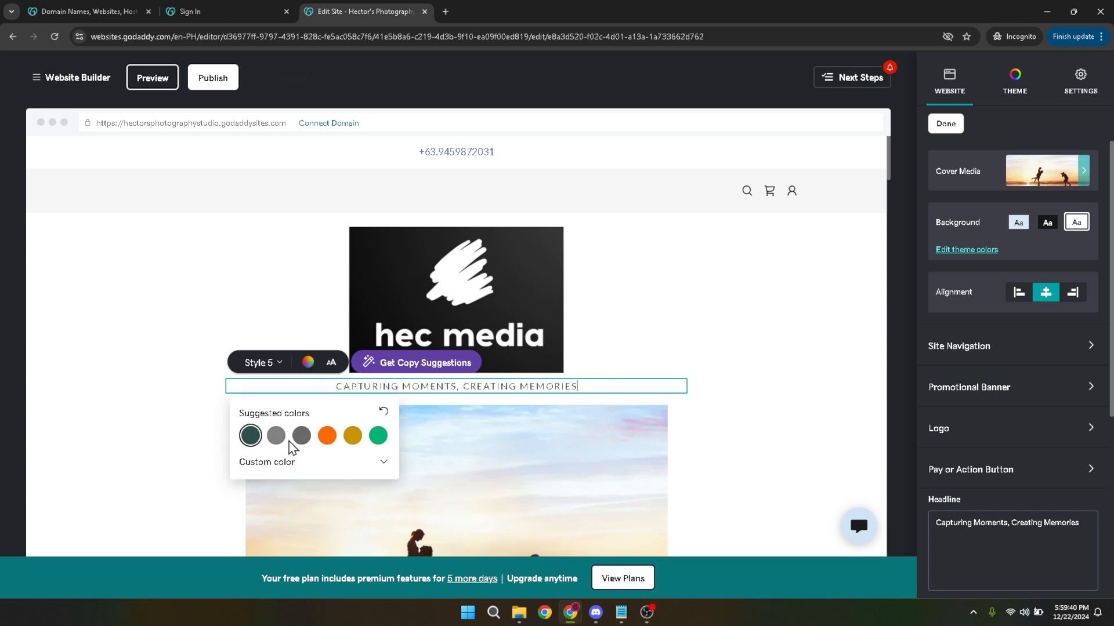
{"action": "left_click", "coordinate": [378, 442]}
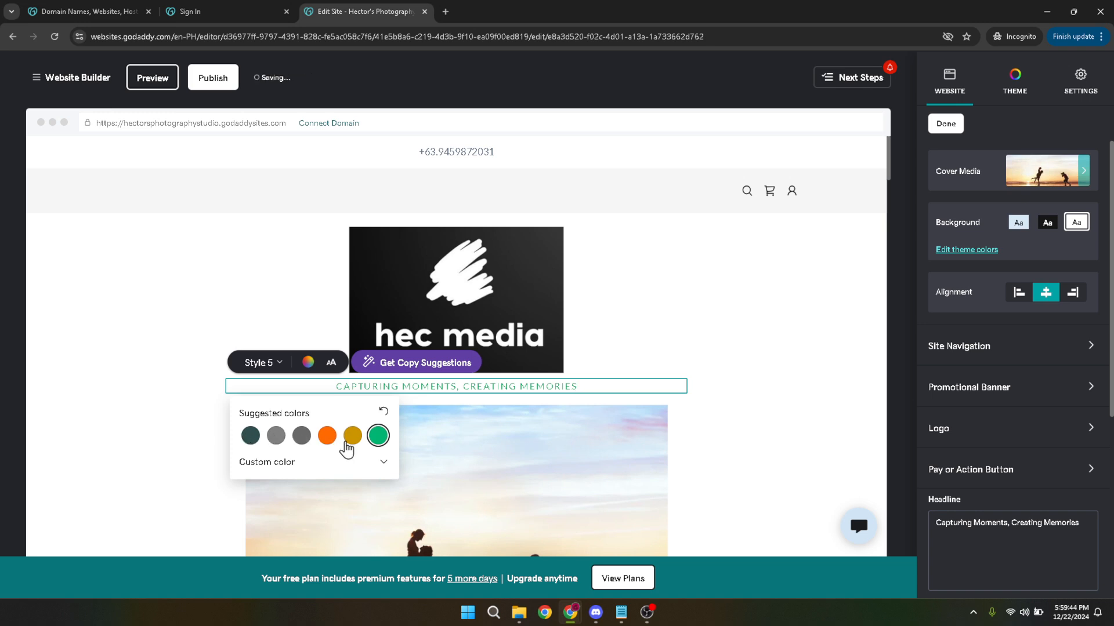
{"action": "left_click", "coordinate": [348, 444]}
{"action": "left_click", "coordinate": [738, 380]}
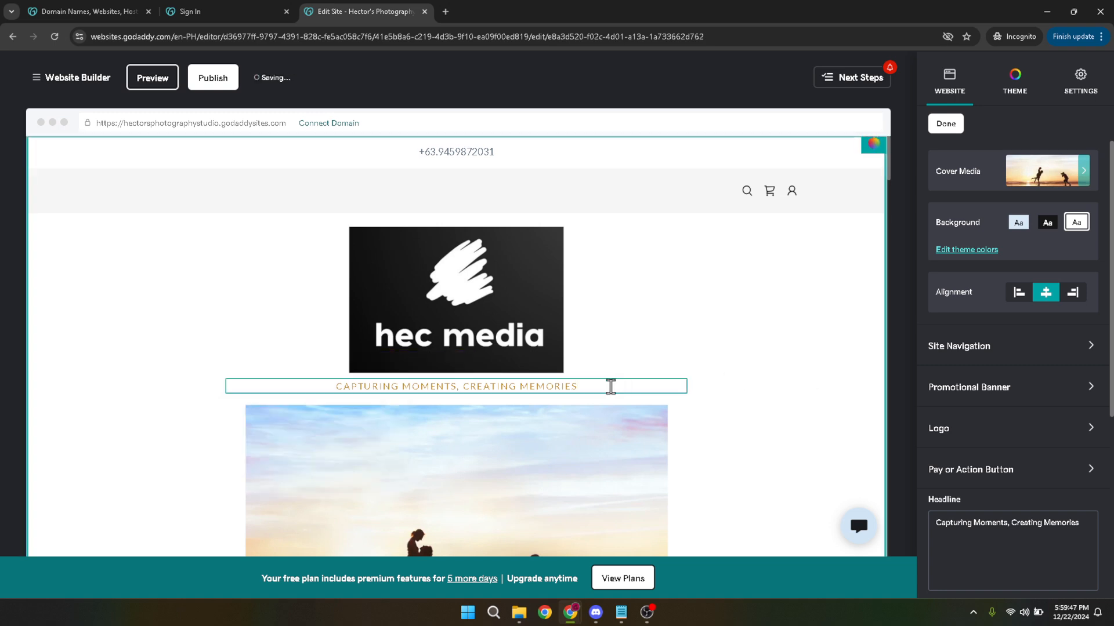
Select the headline text and set its color to the suggested dark gray.
{"action": "left_click_drag", "start_coordinate": [597, 386], "coordinate": [324, 378]}
{"action": "left_click", "coordinate": [308, 363]}
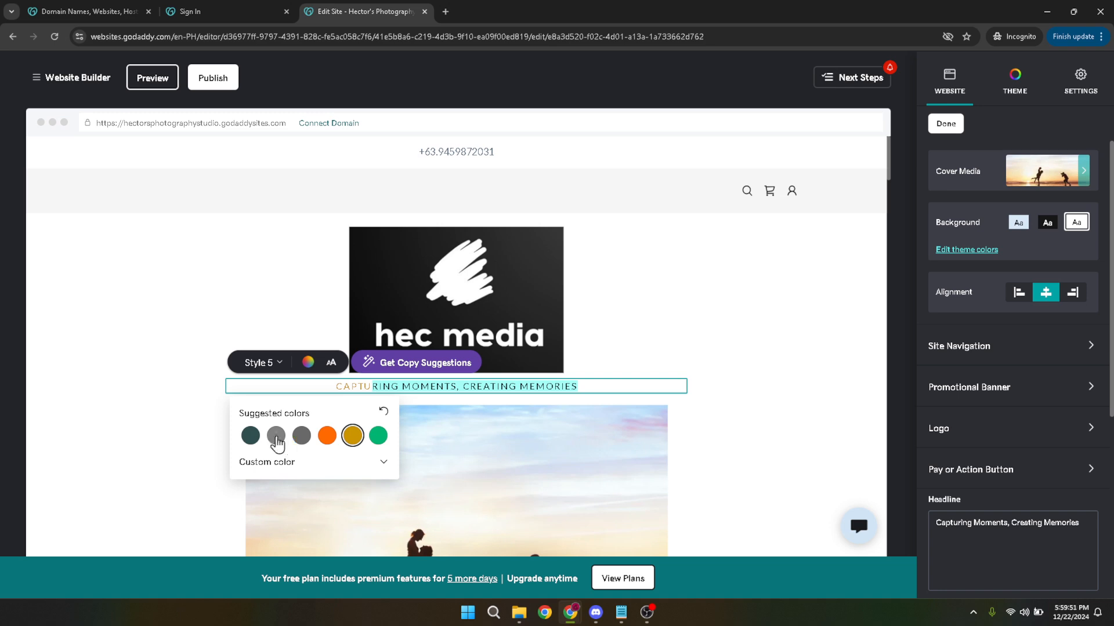
{"action": "left_click", "coordinate": [301, 438]}
{"action": "left_click", "coordinate": [684, 372]}
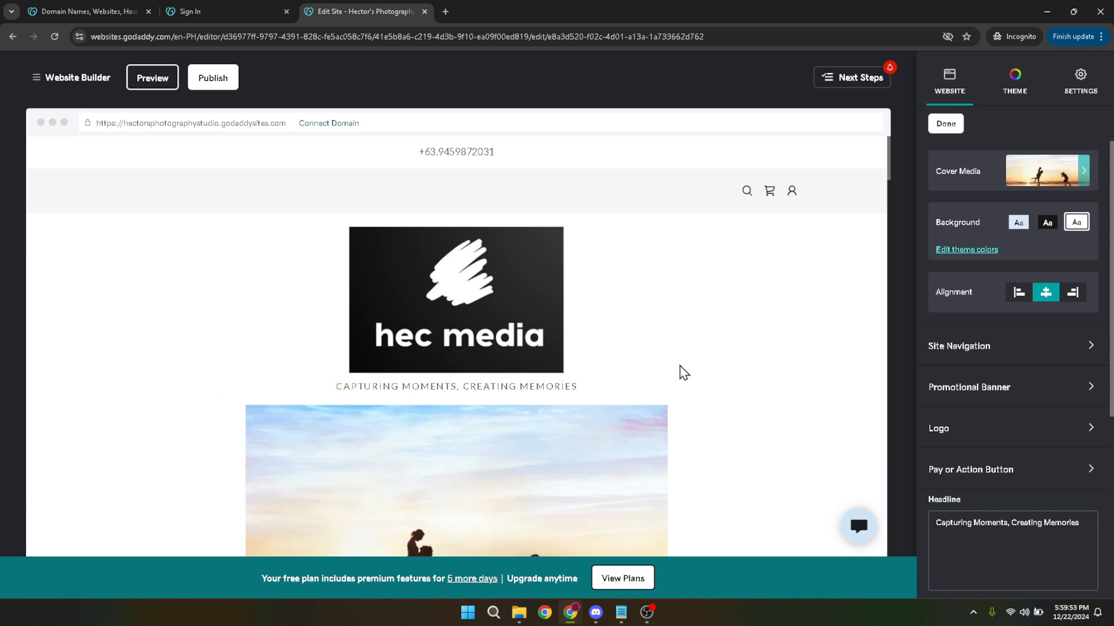